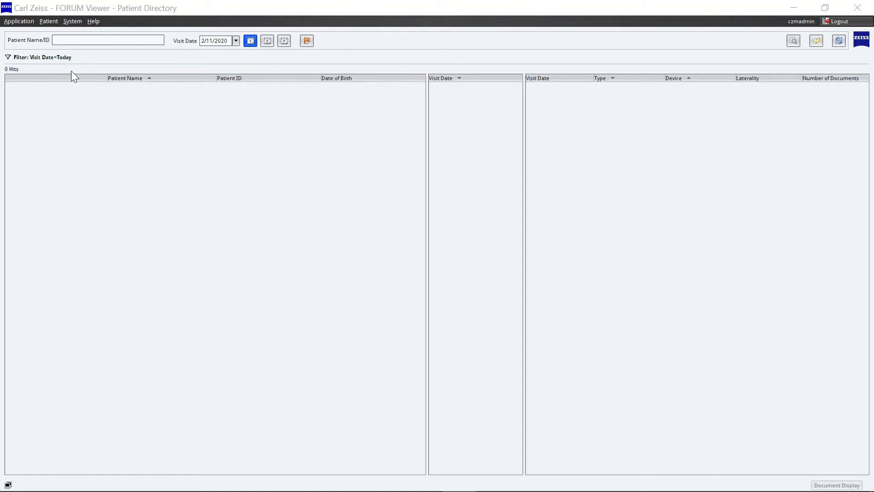
Step: Open EQ Workplace User Settings via System > Workplace Administration > EQ Workplace
{"action": "left_click", "coordinate": [71, 23]}
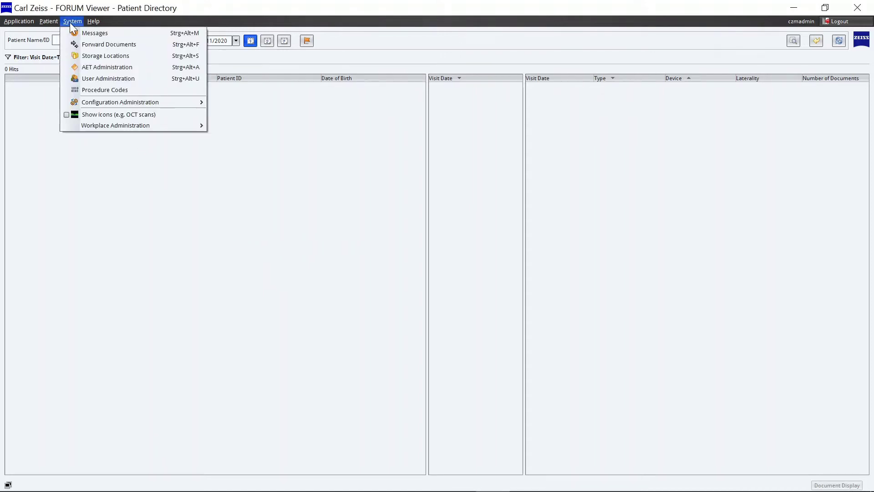
{"action": "mouse_move", "coordinate": [104, 127]}
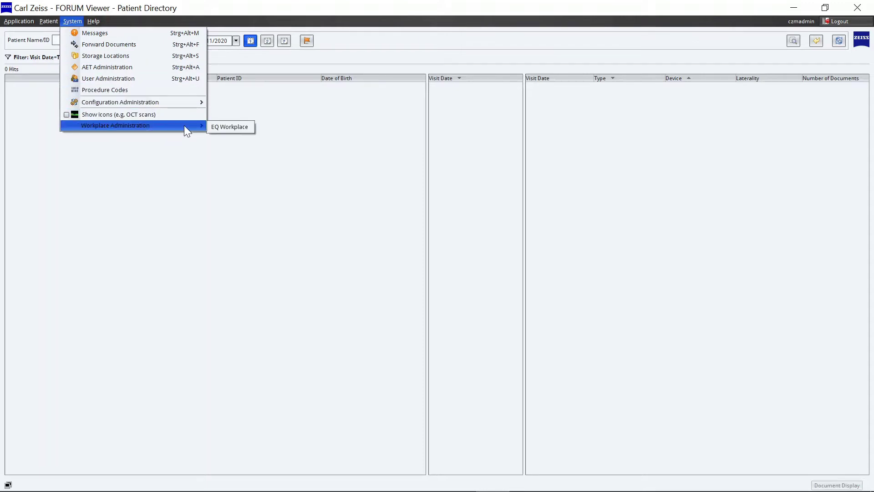
{"action": "left_click", "coordinate": [233, 128]}
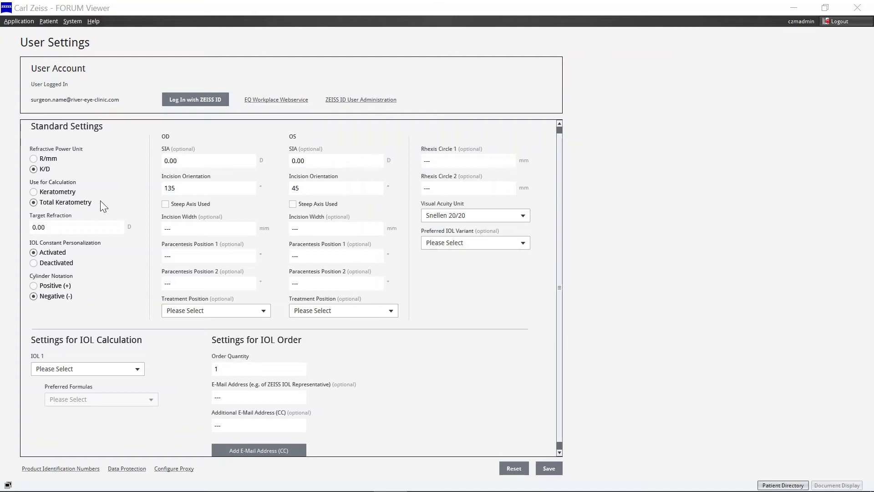
Step: Review the Target Refraction and OS SIA values, then expand the Preferred IOL Variant list
{"action": "left_click", "coordinate": [110, 226]}
{"action": "mouse_move", "coordinate": [110, 226]}
{"action": "left_click", "coordinate": [296, 162]}
{"action": "left_click", "coordinate": [524, 245]}
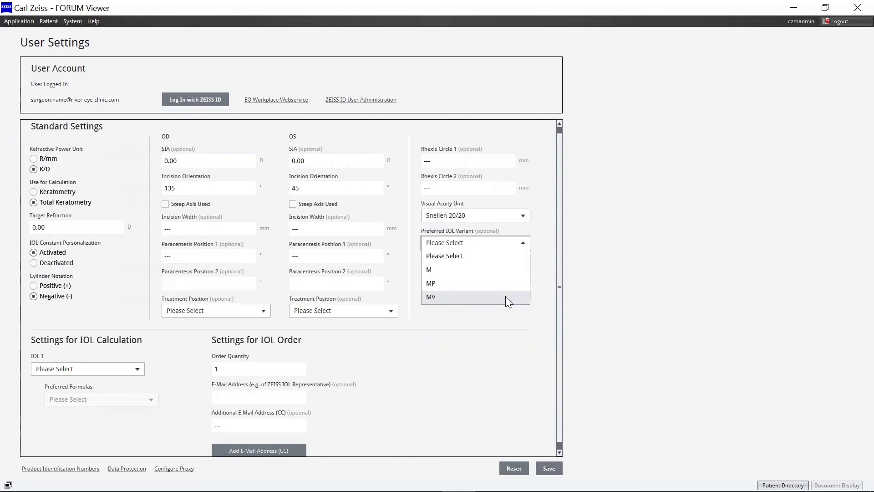
Step: Pick MP from the Preferred IOL Variant dropdown
{"action": "left_click", "coordinate": [469, 284]}
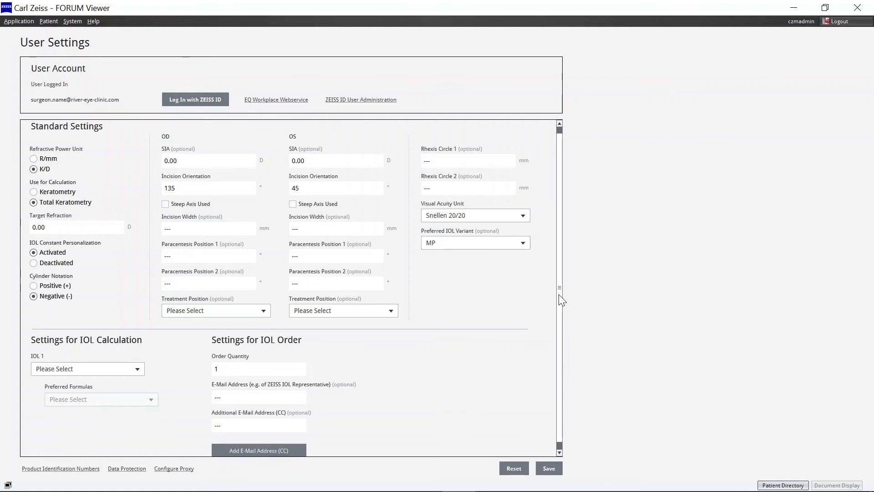
Step: Set IOL 1 to ZEISS AT LARA® toric 929
{"action": "scroll", "coordinate": [562, 314], "scroll_direction": "down", "scroll_amount": 1}
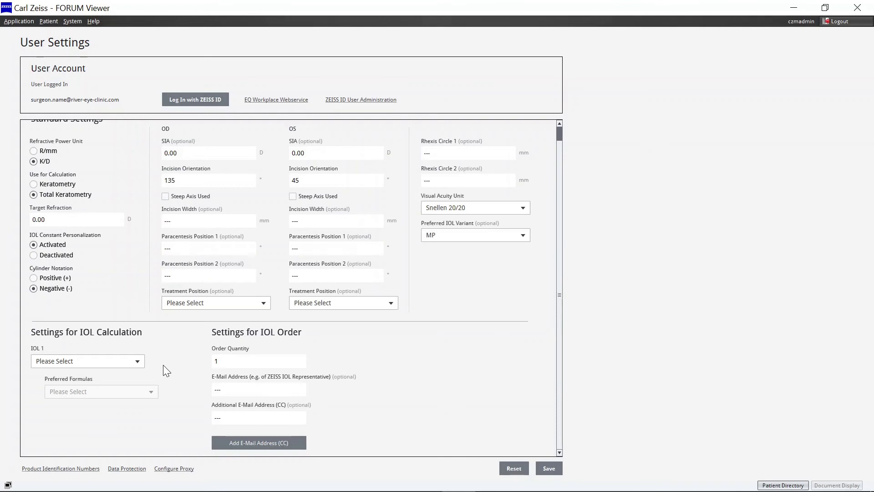
{"action": "left_click", "coordinate": [137, 362]}
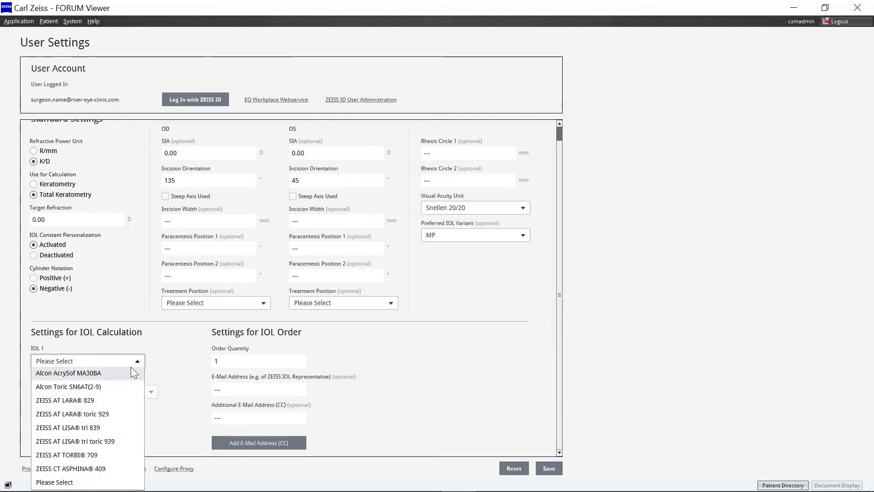
{"action": "left_click", "coordinate": [114, 413]}
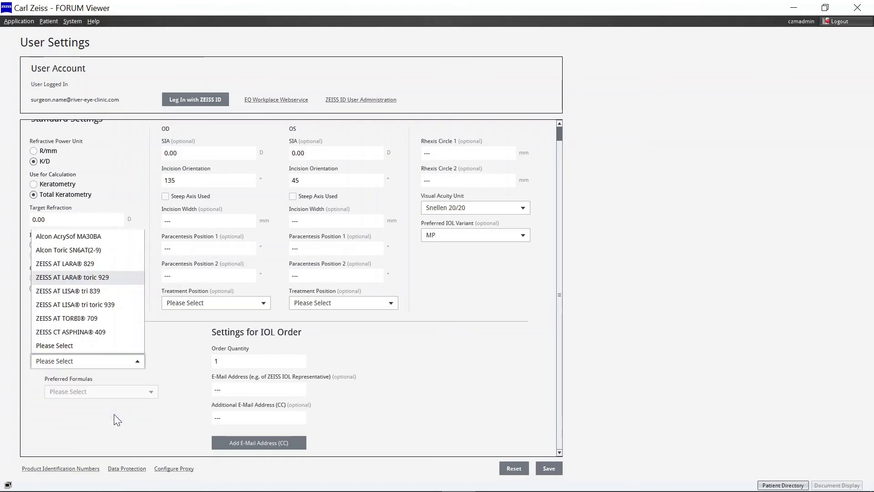
Step: Give IOL 1 the preferred formulas Haigis Suite, Z CALC and Barrett Suite
{"action": "left_click", "coordinate": [123, 393]}
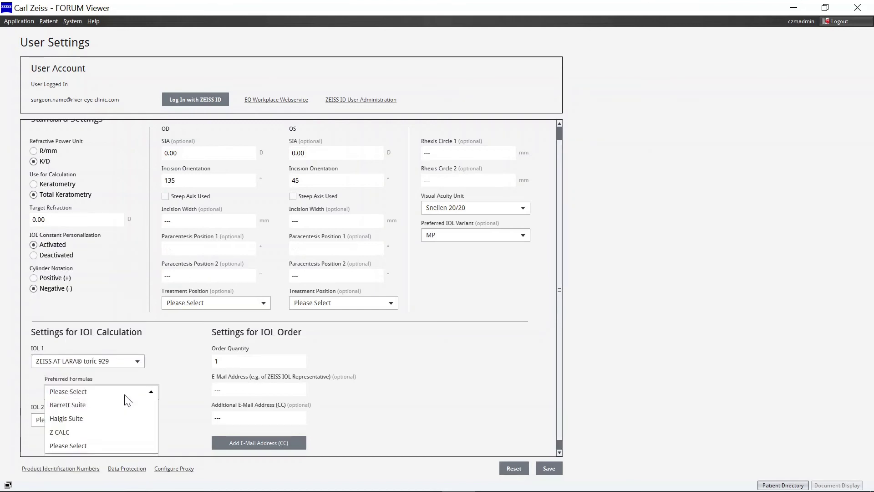
{"action": "left_click", "coordinate": [109, 412]}
{"action": "left_click", "coordinate": [93, 449]}
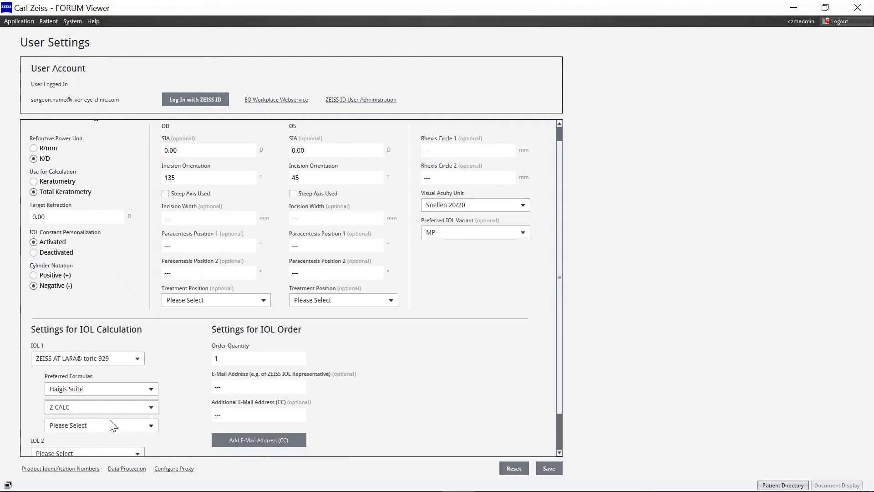
{"action": "left_click", "coordinate": [111, 423]}
{"action": "left_click", "coordinate": [90, 442]}
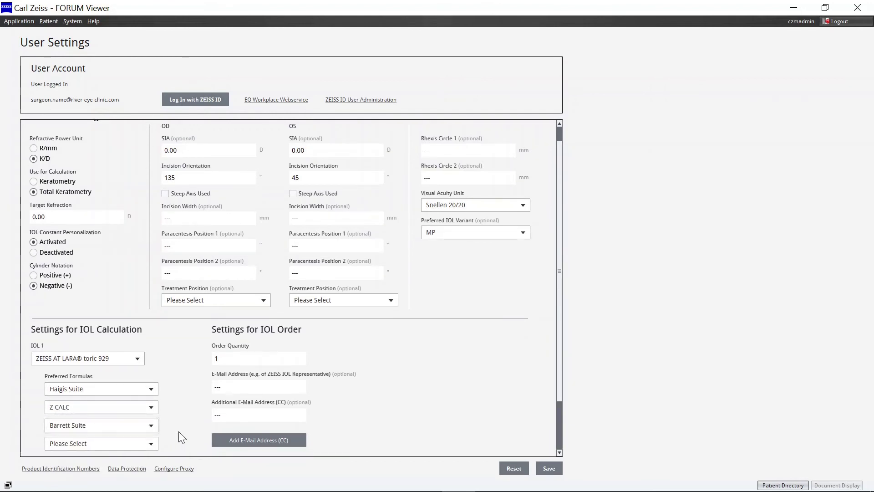
{"action": "scroll", "coordinate": [179, 429], "scroll_direction": "down", "scroll_amount": 1}
{"action": "left_click_drag", "start_coordinate": [558, 401], "coordinate": [559, 471]}
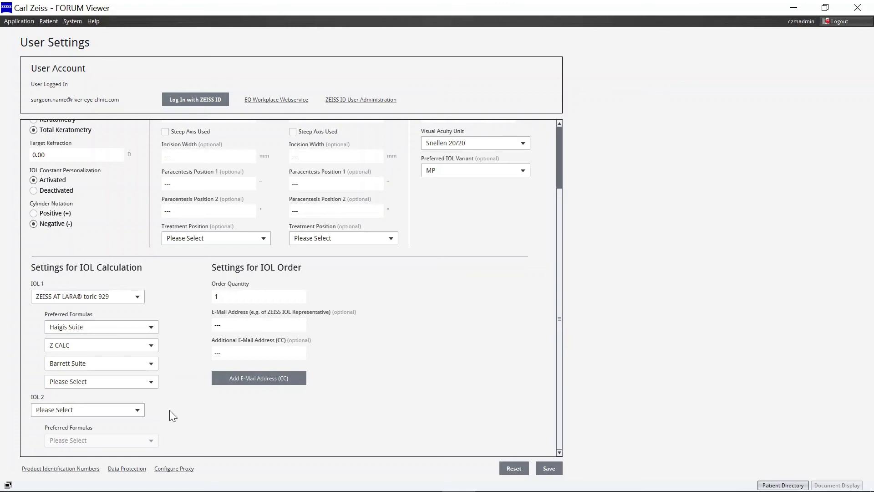
Step: Make Alcon Toric SN6AT(2-9) the IOL 2 lens with Barrett Suite as its formula
{"action": "left_click", "coordinate": [139, 409]}
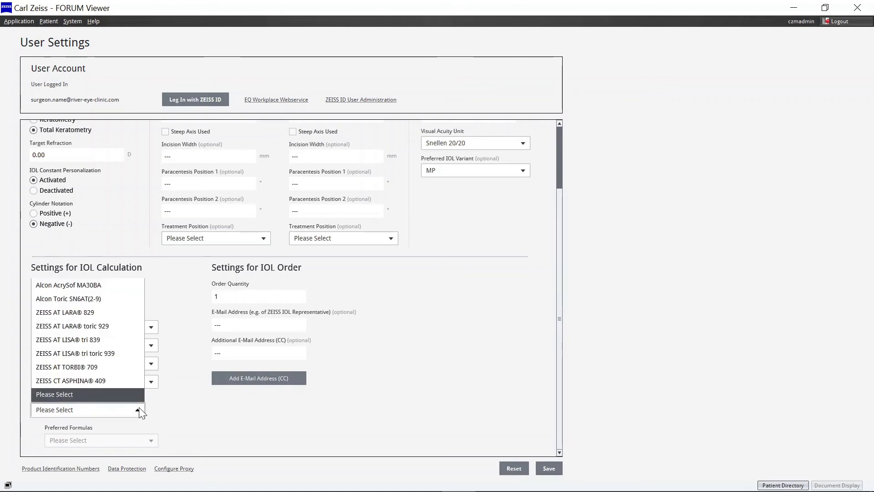
{"action": "left_click", "coordinate": [105, 298]}
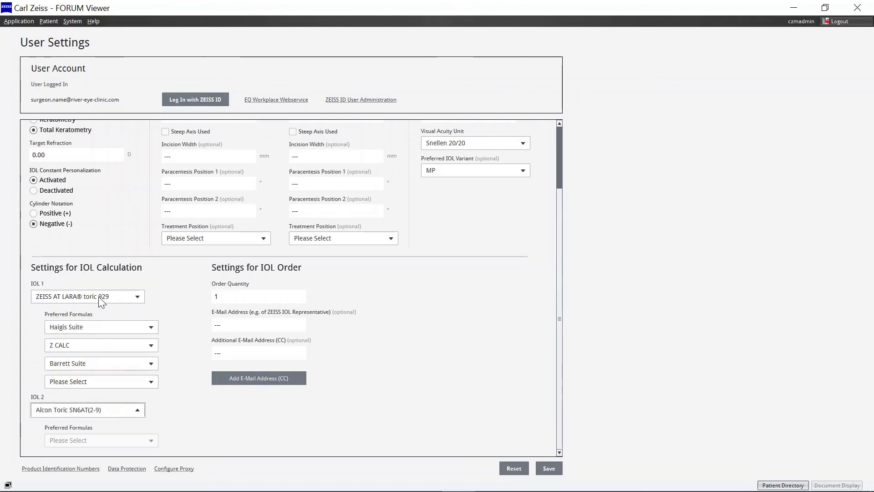
{"action": "left_click_drag", "start_coordinate": [560, 404], "coordinate": [561, 455]}
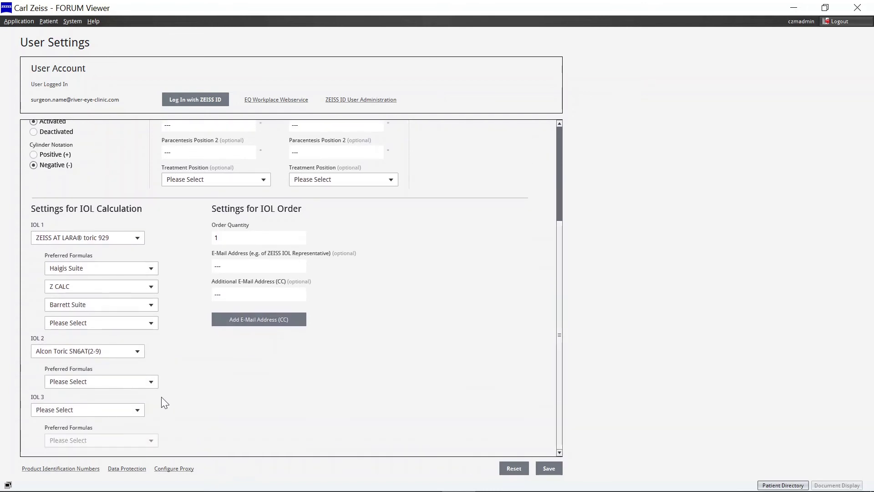
{"action": "left_click", "coordinate": [153, 383]}
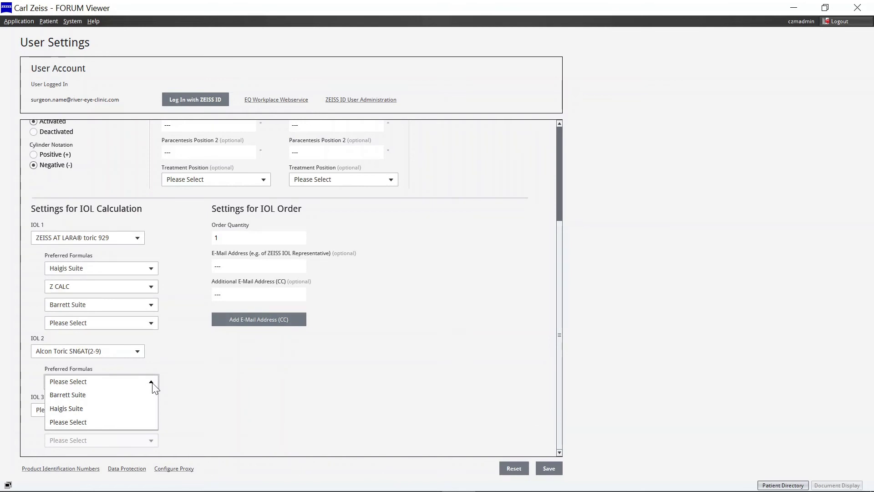
{"action": "left_click", "coordinate": [142, 395]}
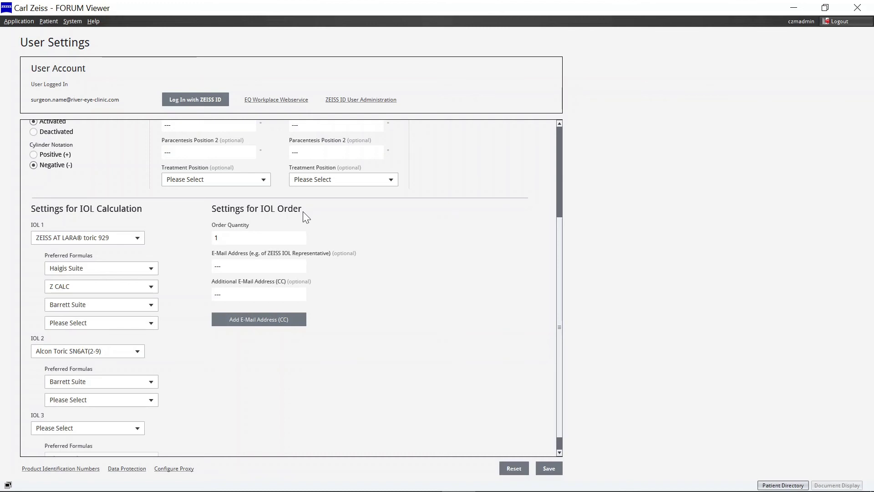
{"action": "left_click", "coordinate": [256, 236]}
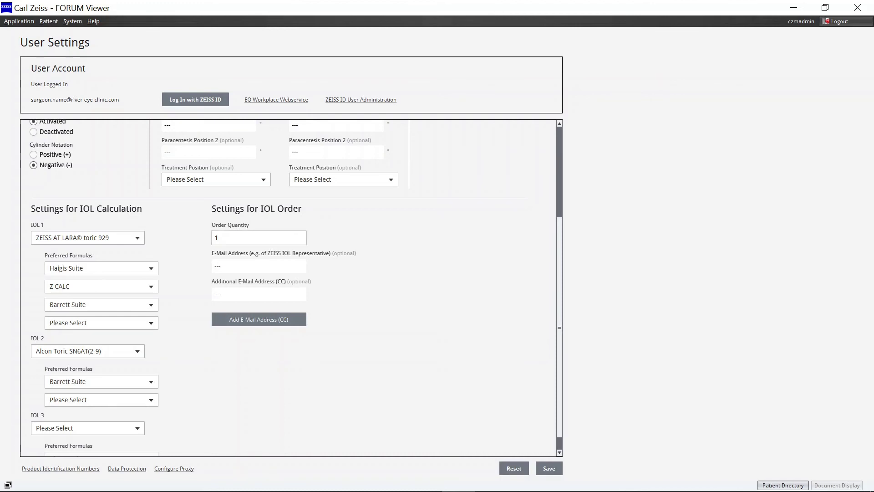
Step: Change the order quantity from 1 to 2 and enter the representative's e-mail address
{"action": "key", "text": "BackSpace"}
{"action": "type", "text": "2"}
{"action": "left_click", "coordinate": [259, 266]}
{"action": "left_click", "coordinate": [259, 265]}
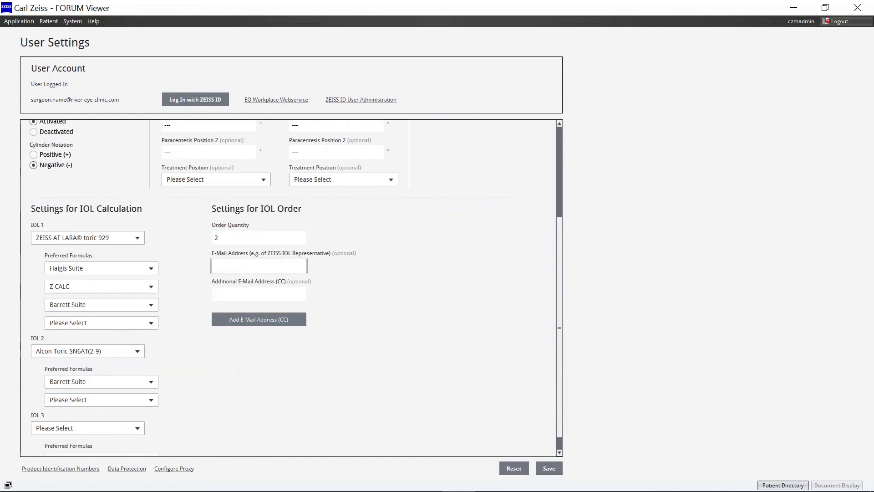
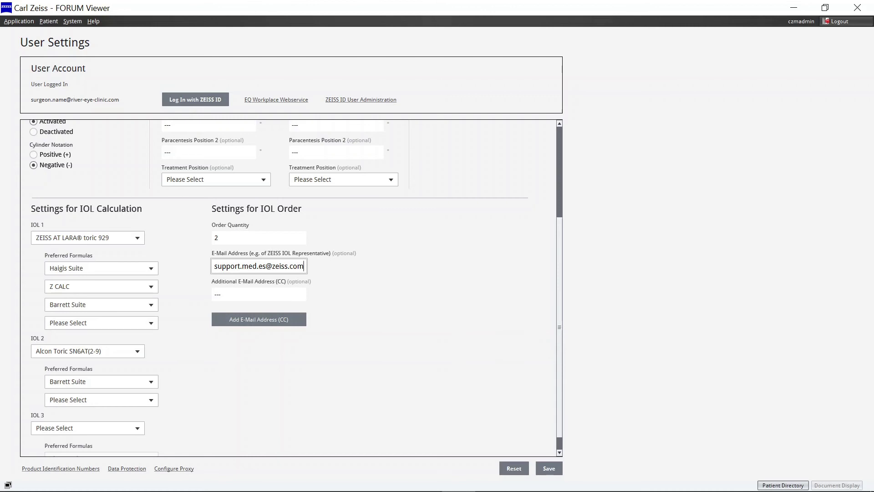
Step: Add an additional CC e-mail address for the IOL order
{"action": "key", "text": "Tab"}
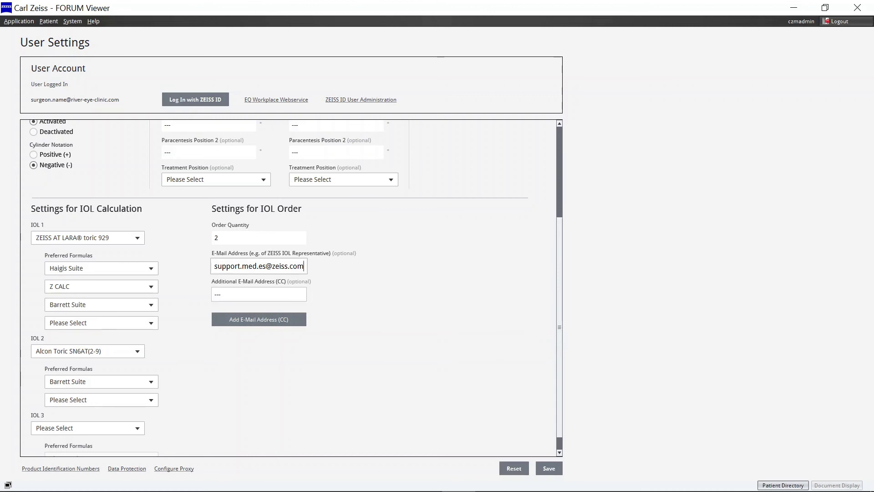
{"action": "key", "text": "Tab"}
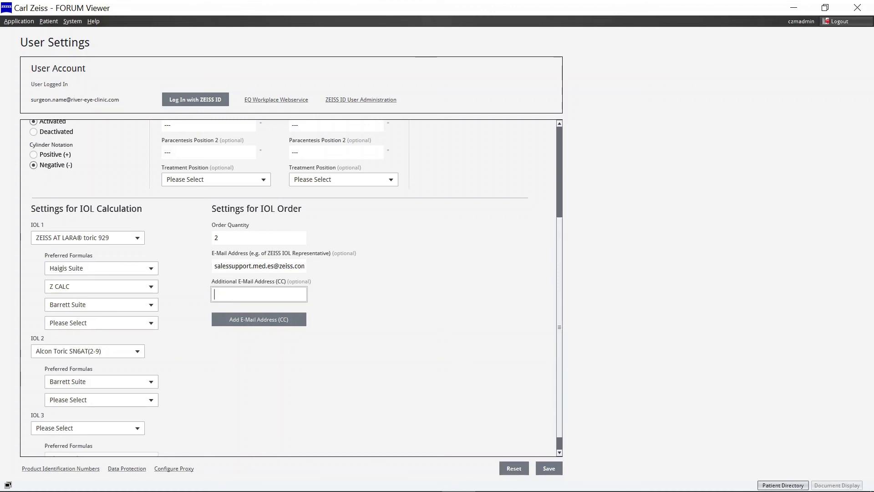
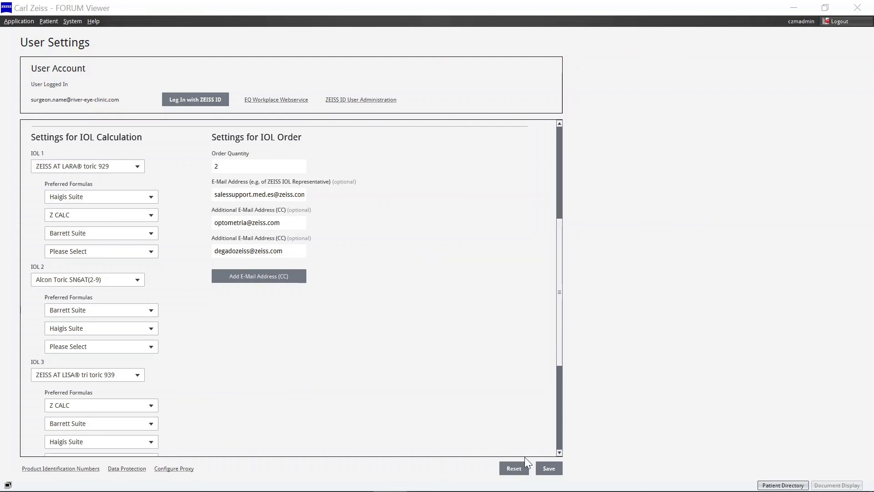
Step: Save the IOL and order settings, then return to the Patient Directory
{"action": "left_click", "coordinate": [544, 468]}
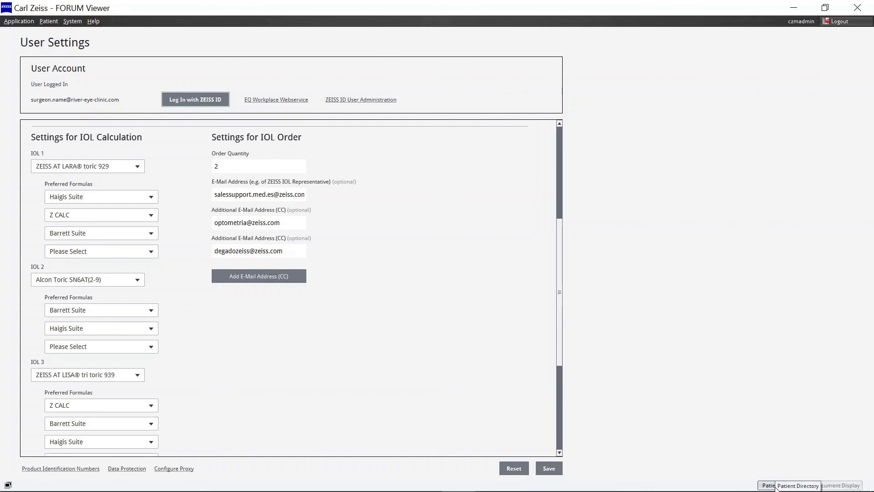
{"action": "left_click", "coordinate": [775, 485]}
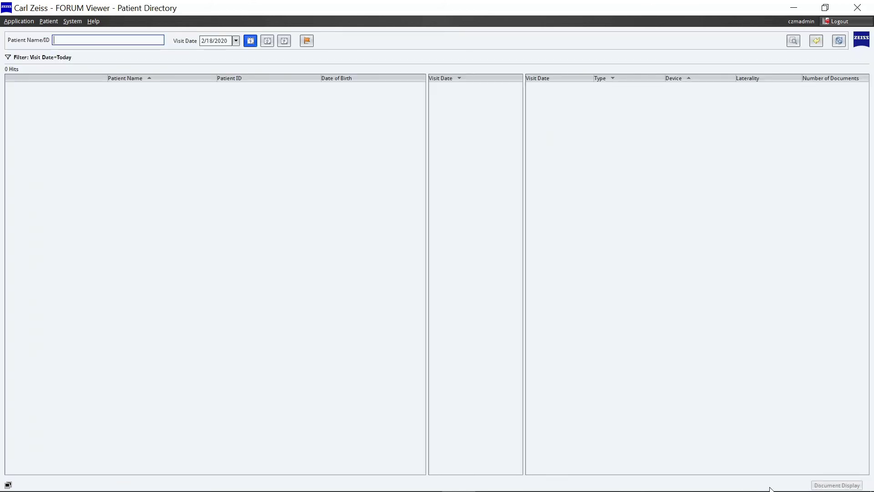